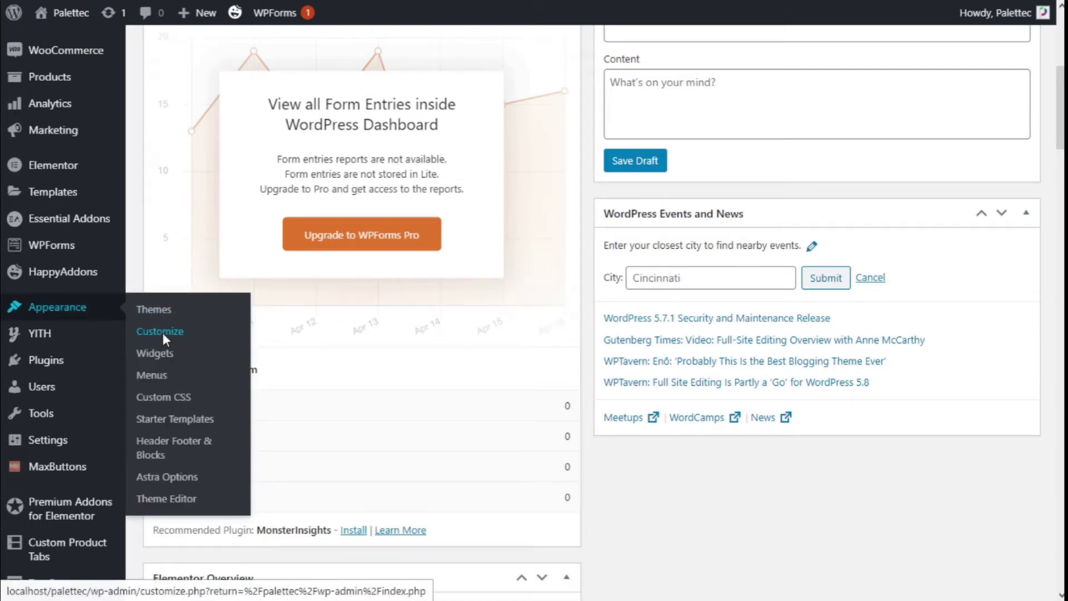
Launch the theme Customizer from Appearance > Customize for the Palettec site.
{"action": "left_click", "coordinate": [161, 334]}
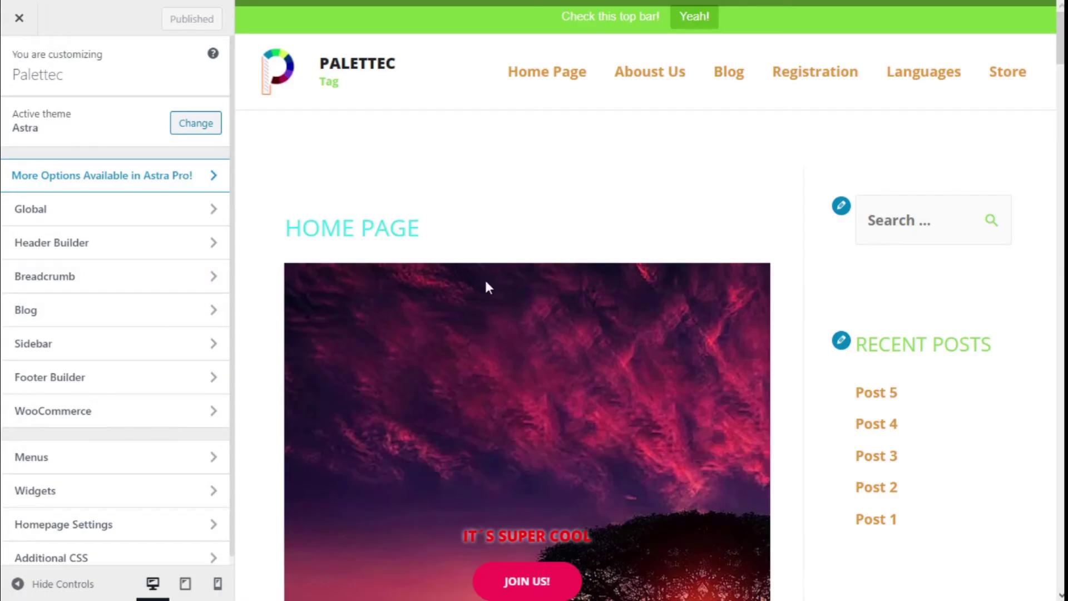
Reach the Astra Global > Buttons styling panel and load Post 1 in the preview.
{"action": "left_click", "coordinate": [151, 221]}
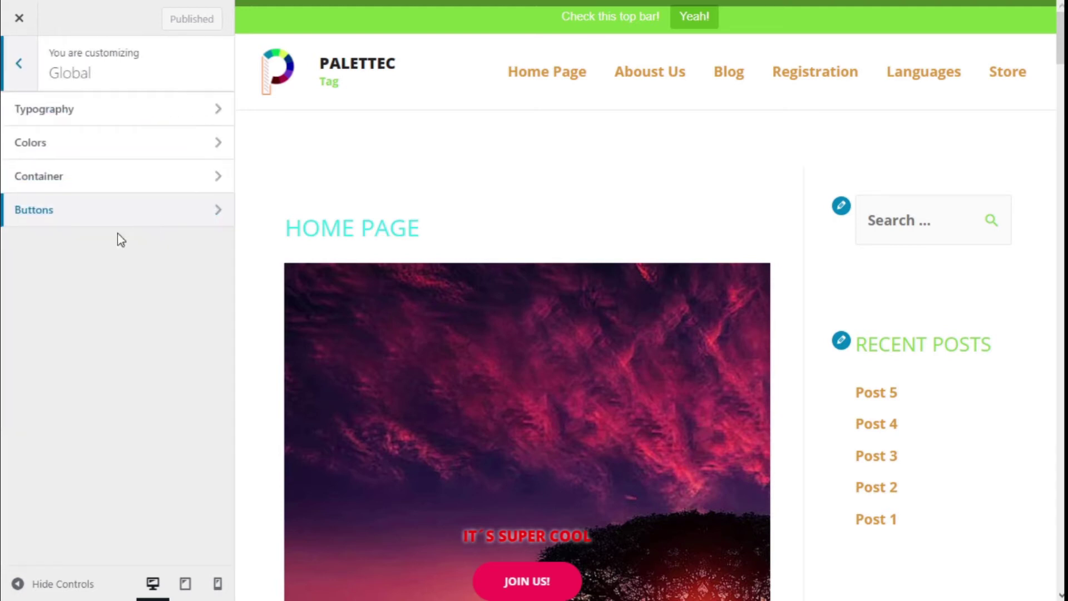
{"action": "left_click", "coordinate": [59, 222]}
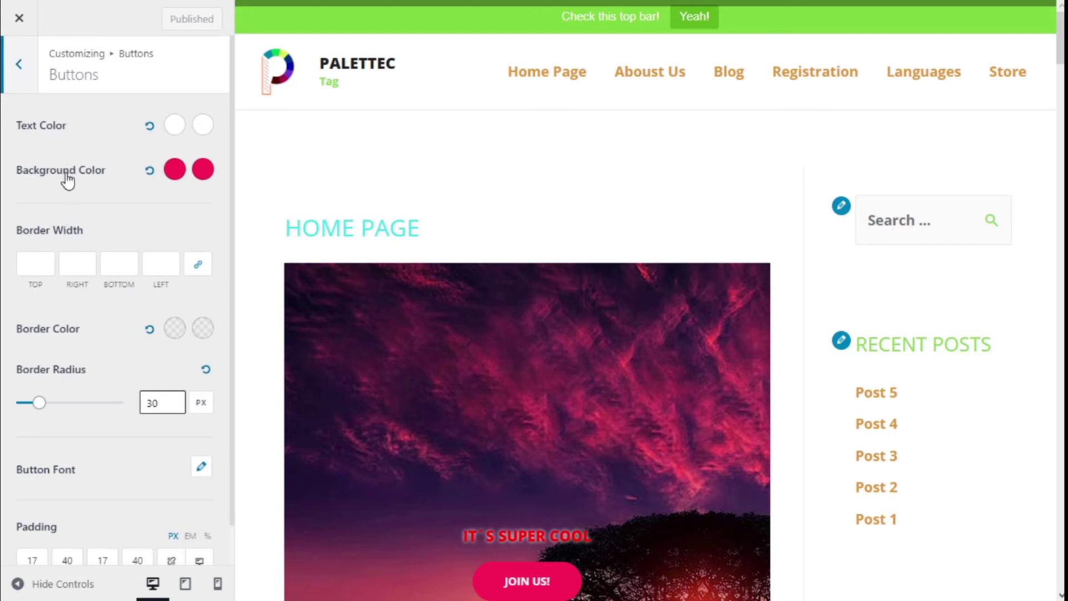
{"action": "scroll", "coordinate": [70, 245], "scroll_direction": "down", "scroll_amount": 1}
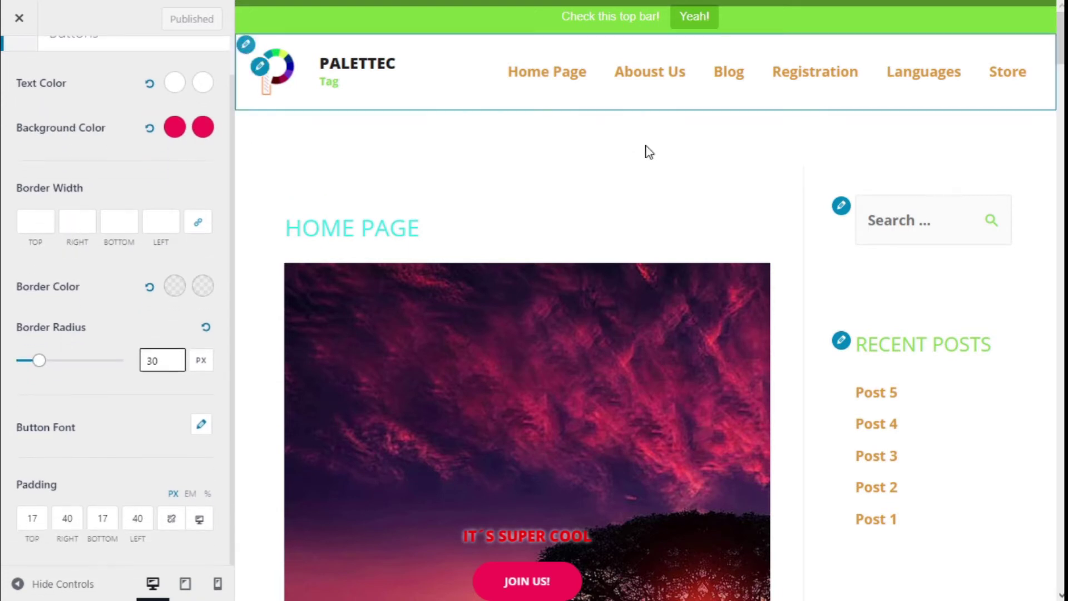
{"action": "left_click", "coordinate": [885, 521]}
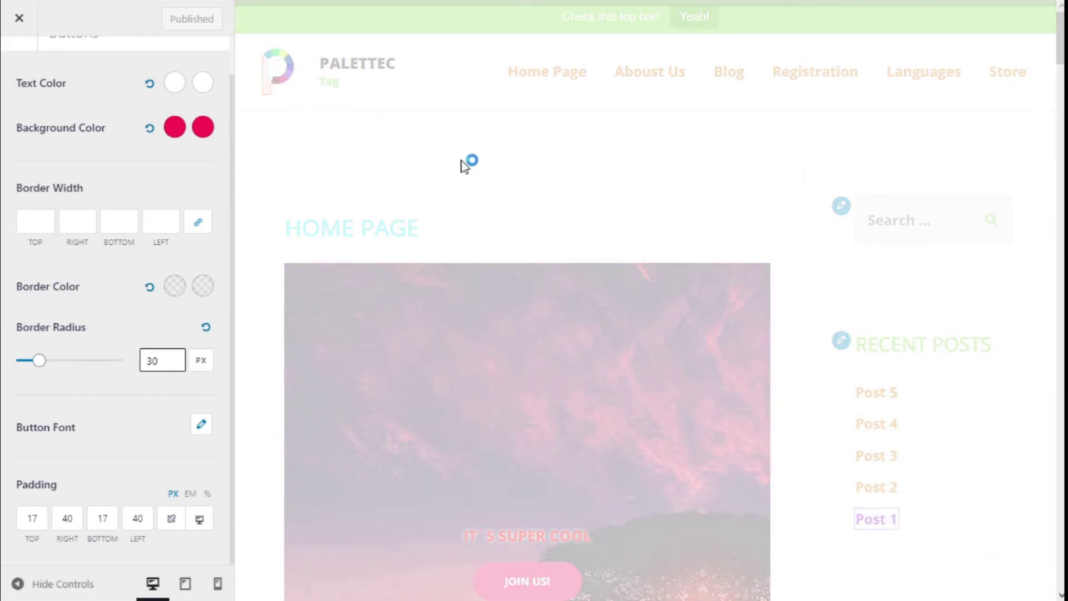
{"action": "scroll", "coordinate": [643, 166], "scroll_direction": "down", "scroll_amount": 2}
{"action": "scroll", "coordinate": [647, 165], "scroll_direction": "down", "scroll_amount": 3}
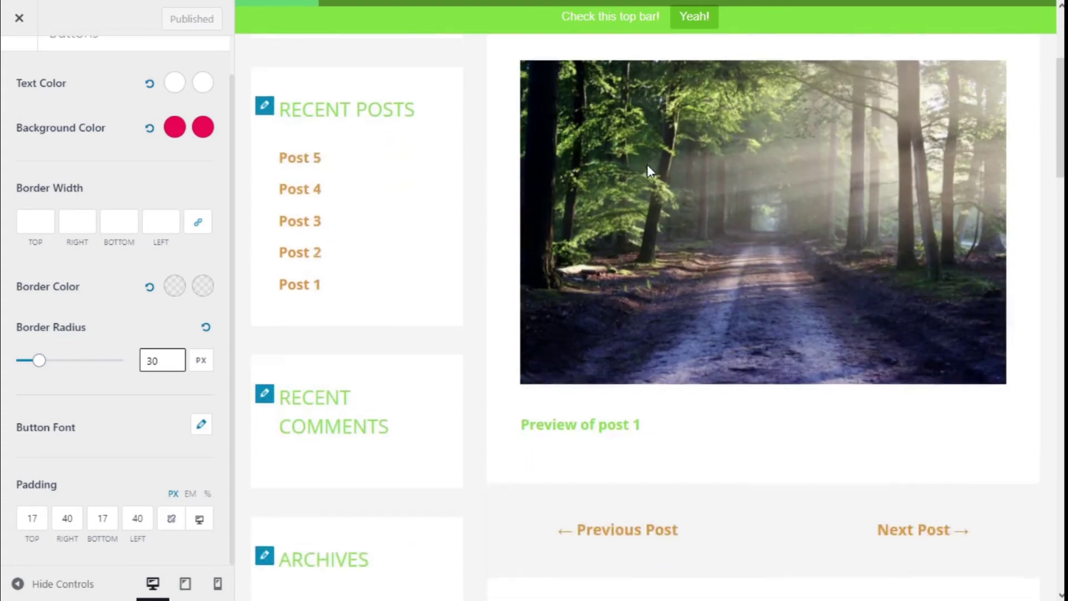
{"action": "scroll", "coordinate": [646, 164], "scroll_direction": "down", "scroll_amount": 2}
{"action": "scroll", "coordinate": [646, 167], "scroll_direction": "down", "scroll_amount": 2}
{"action": "scroll", "coordinate": [647, 167], "scroll_direction": "down", "scroll_amount": 2}
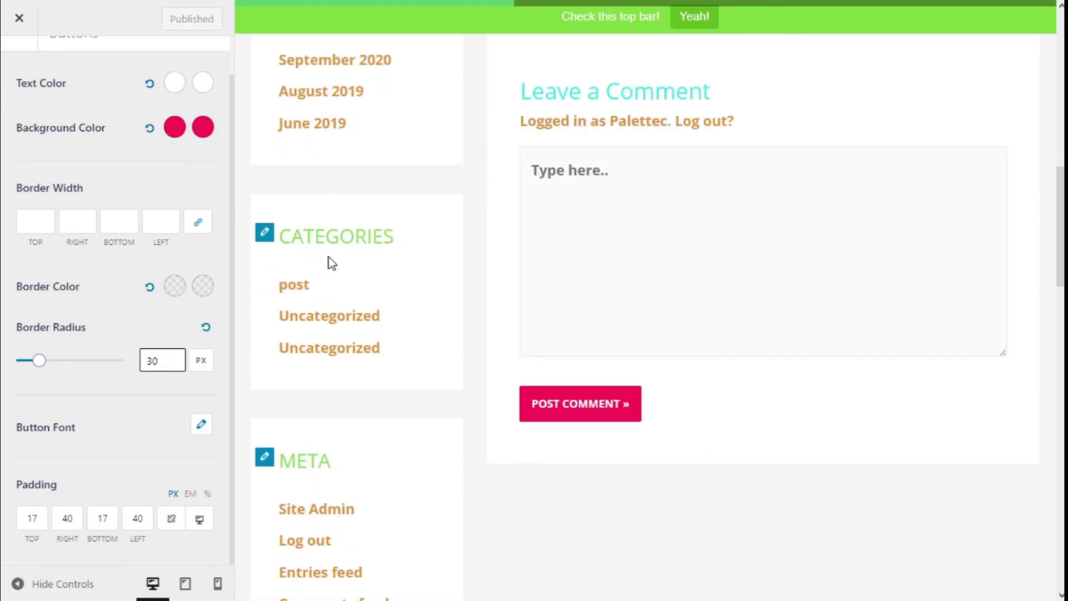
{"action": "scroll", "coordinate": [184, 187], "scroll_direction": "up", "scroll_amount": 1}
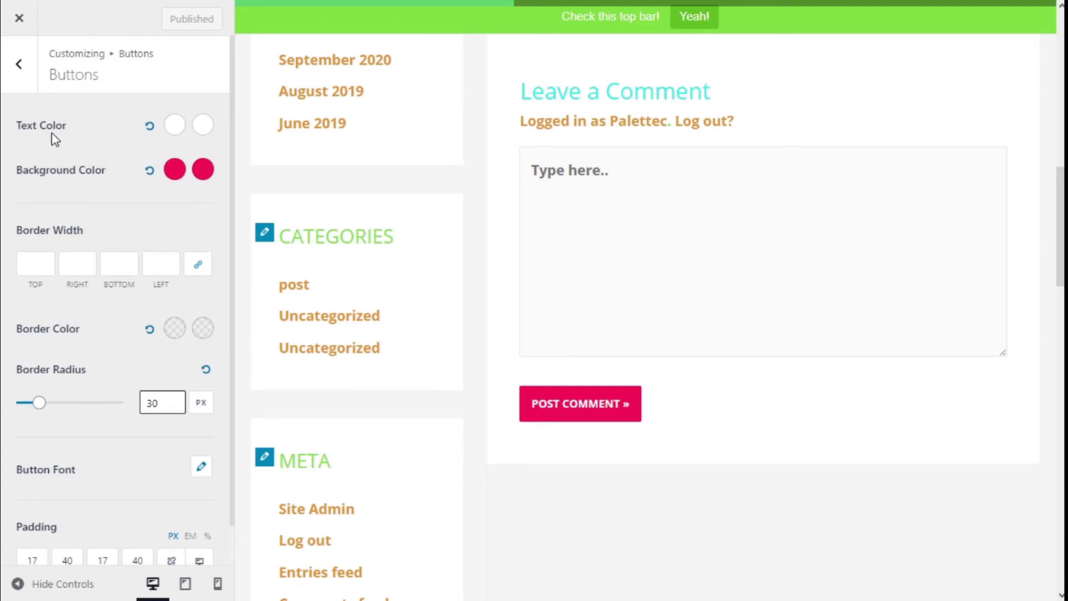
Bring up the normal button text colour picker, currently white.
{"action": "left_click", "coordinate": [175, 127]}
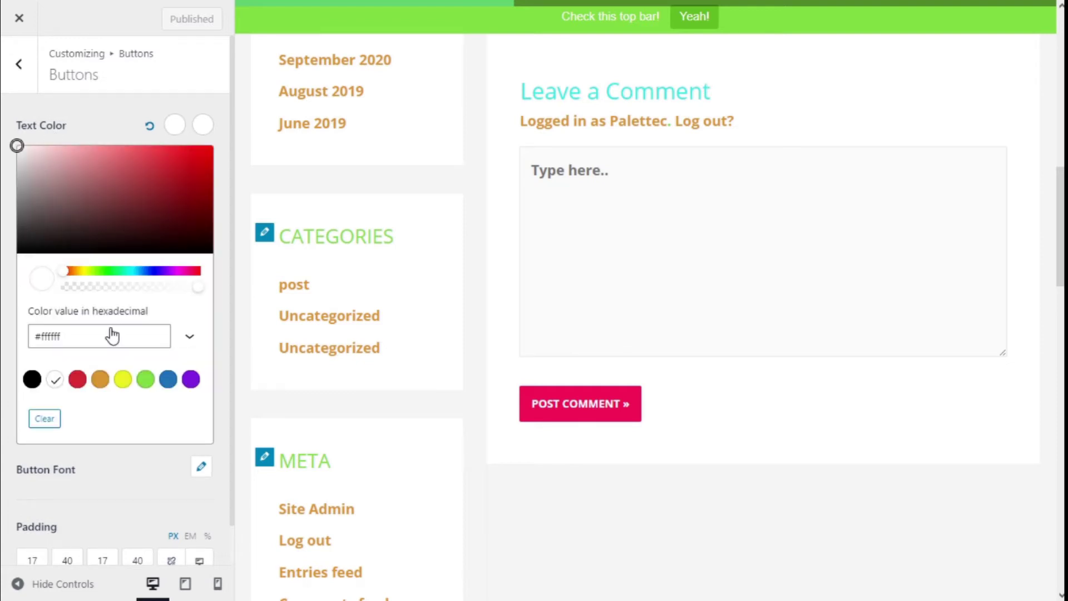
Try orange for the button text, keep it white, then show the normal background colour #fb2056.
{"action": "left_click", "coordinate": [100, 381]}
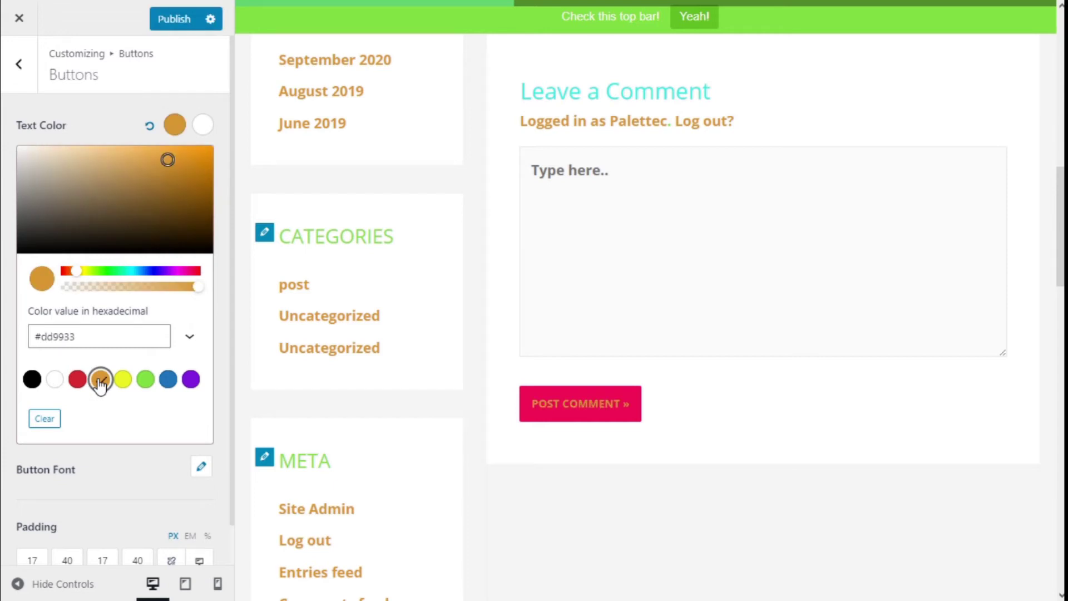
{"action": "left_click", "coordinate": [54, 380]}
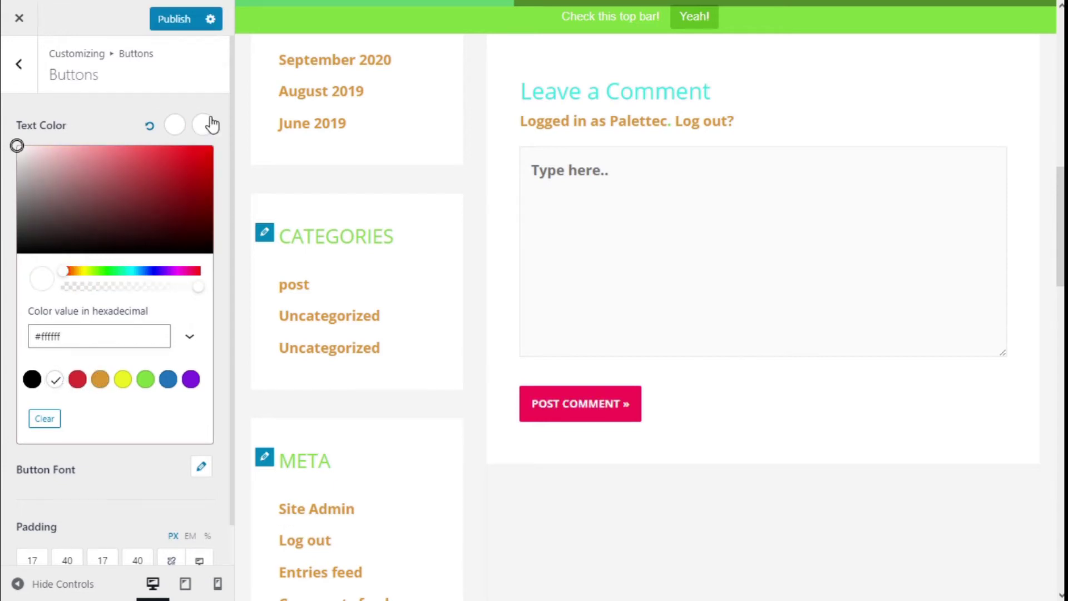
{"action": "left_click", "coordinate": [142, 115]}
{"action": "left_click", "coordinate": [202, 127]}
{"action": "left_click", "coordinate": [121, 118]}
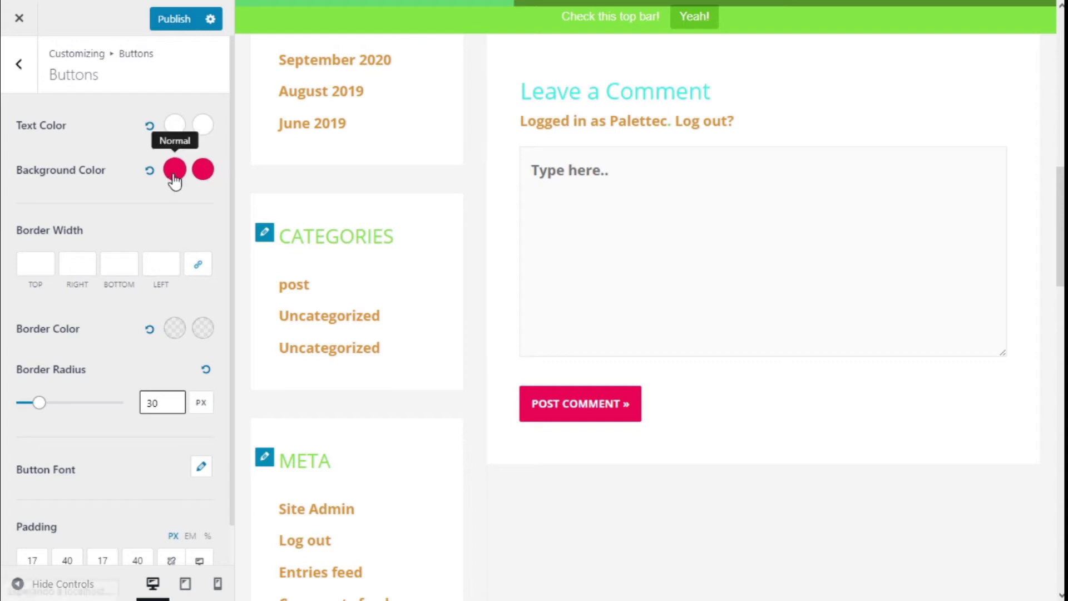
{"action": "left_click", "coordinate": [174, 175]}
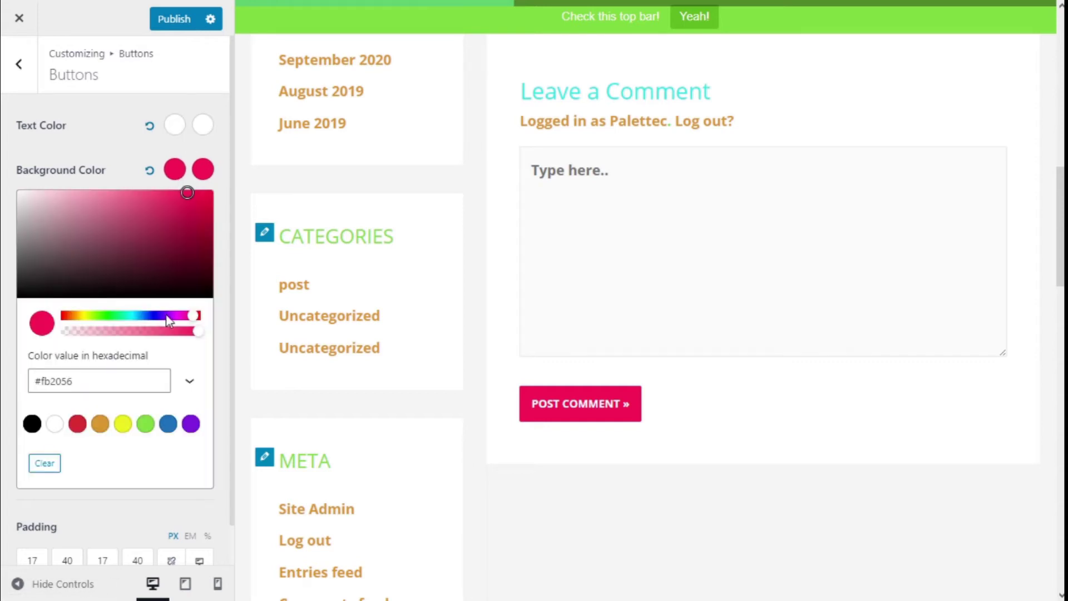
Copy the pink #fb2056 background hex and paste it into the hover text colour.
{"action": "left_click", "coordinate": [97, 376]}
{"action": "left_click_drag", "start_coordinate": [71, 379], "coordinate": [35, 382]}
{"action": "key", "text": "ctrl+c"}
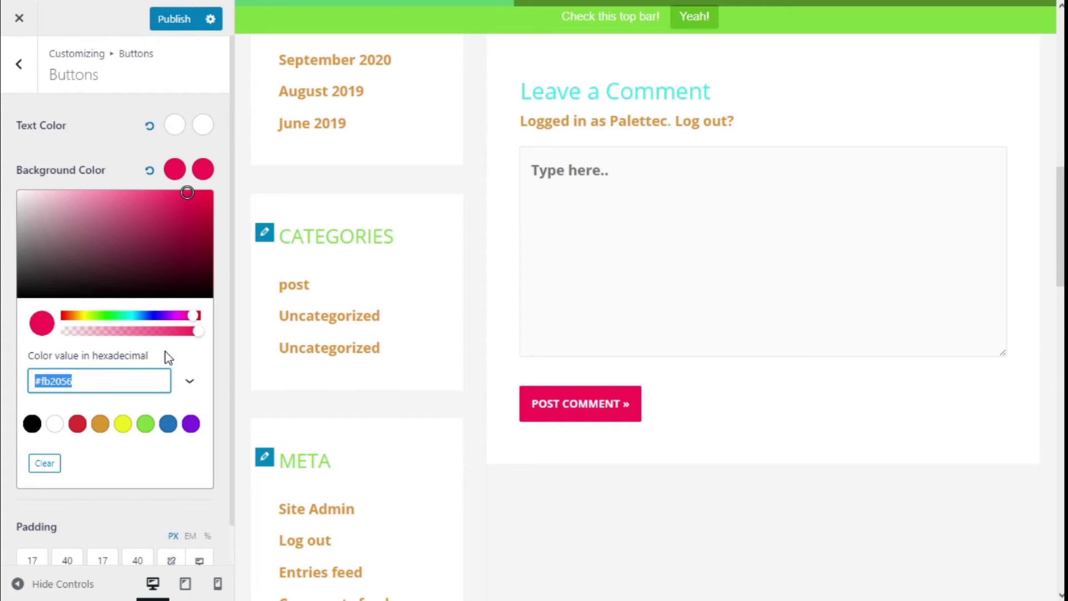
{"action": "left_click", "coordinate": [203, 125]}
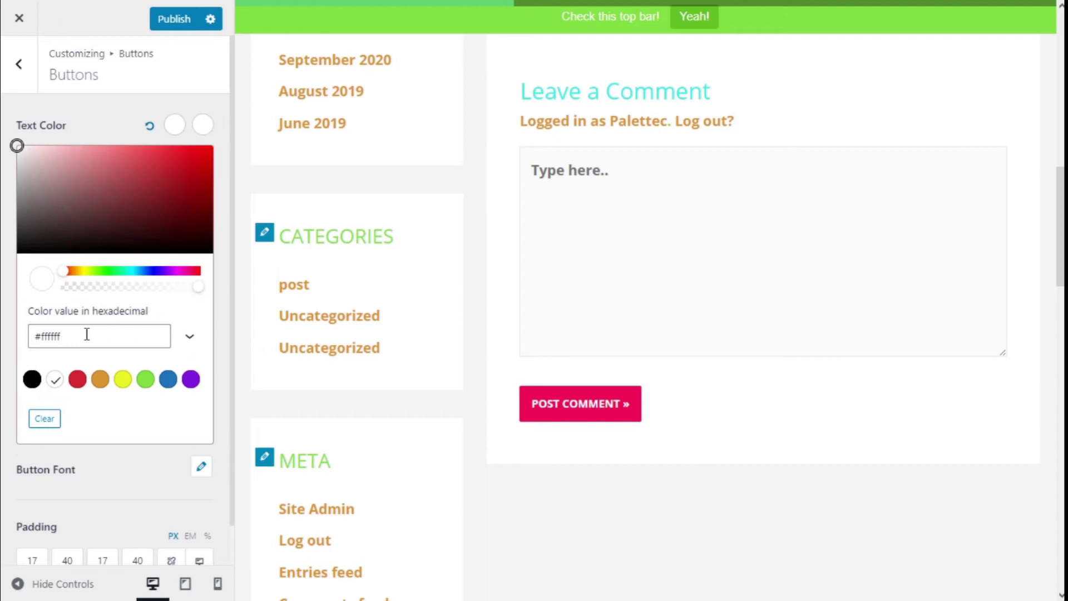
{"action": "key", "text": "Escape"}
{"action": "left_click", "coordinate": [203, 125]}
{"action": "left_click", "coordinate": [3, 341]}
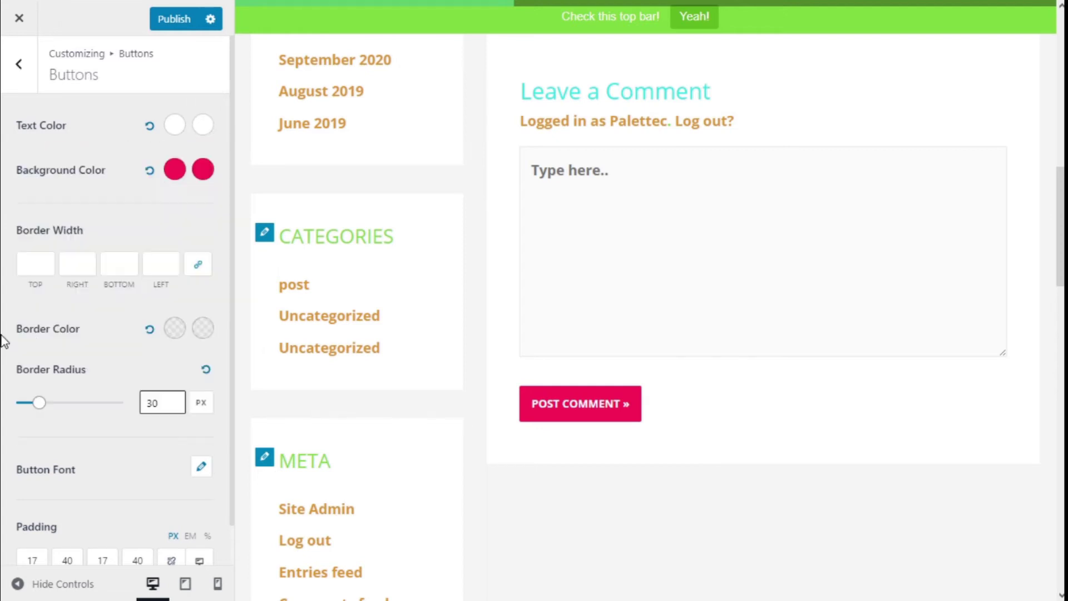
{"action": "left_click", "coordinate": [203, 126]}
{"action": "double_click", "coordinate": [74, 337]}
{"action": "key", "text": "ctrl+v"}
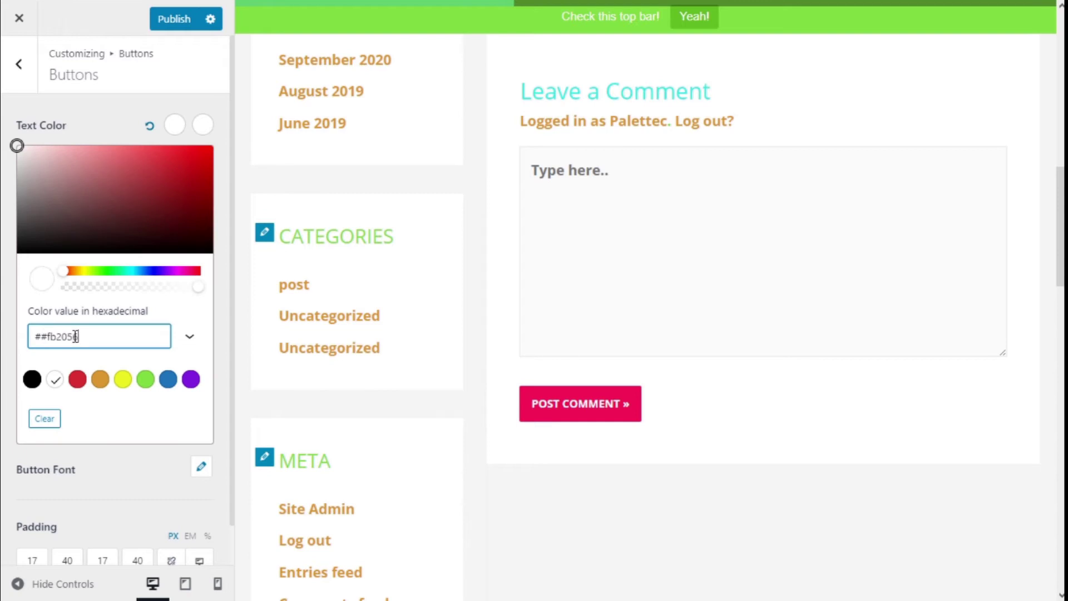
{"action": "key", "text": "Escape"}
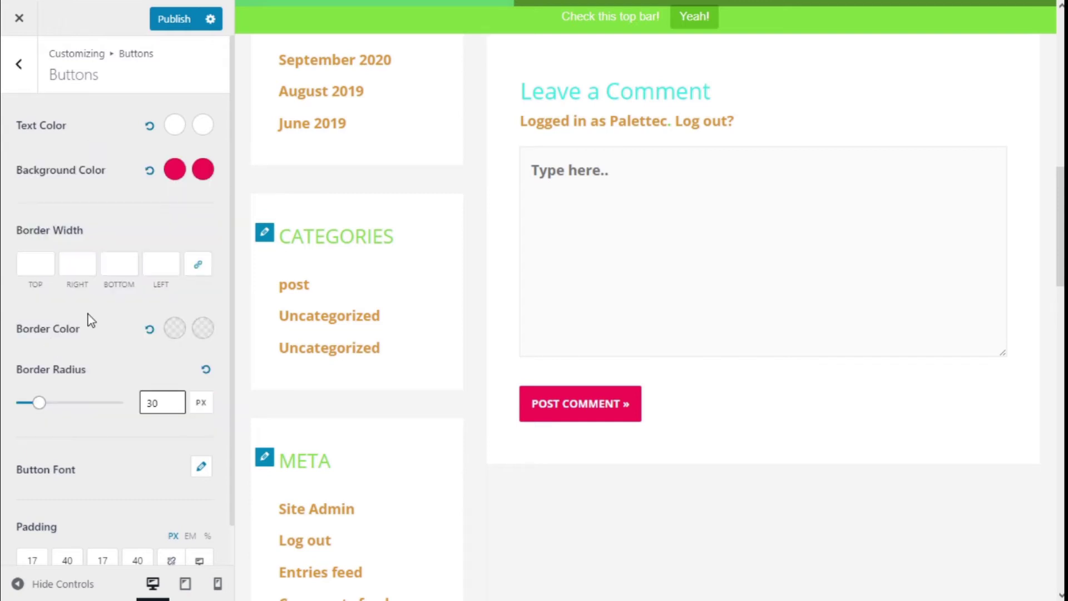
Re-enter #fb2056 as the hover text colour after a default reset and confirm it.
{"action": "left_click", "coordinate": [203, 125]}
{"action": "left_click", "coordinate": [4, 349]}
{"action": "left_click", "coordinate": [203, 126]}
{"action": "left_click", "coordinate": [86, 336]}
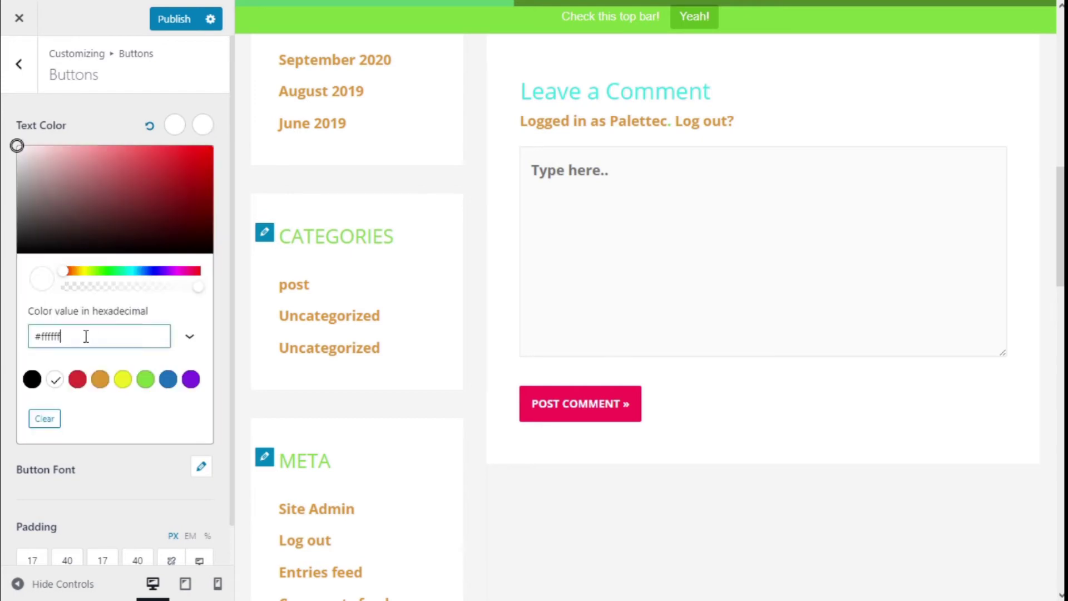
{"action": "key", "text": "BackSpace"}
{"action": "key", "text": "BackSpace"}
{"action": "key", "text": "BackSpace"}
{"action": "key", "text": "BackSpace"}
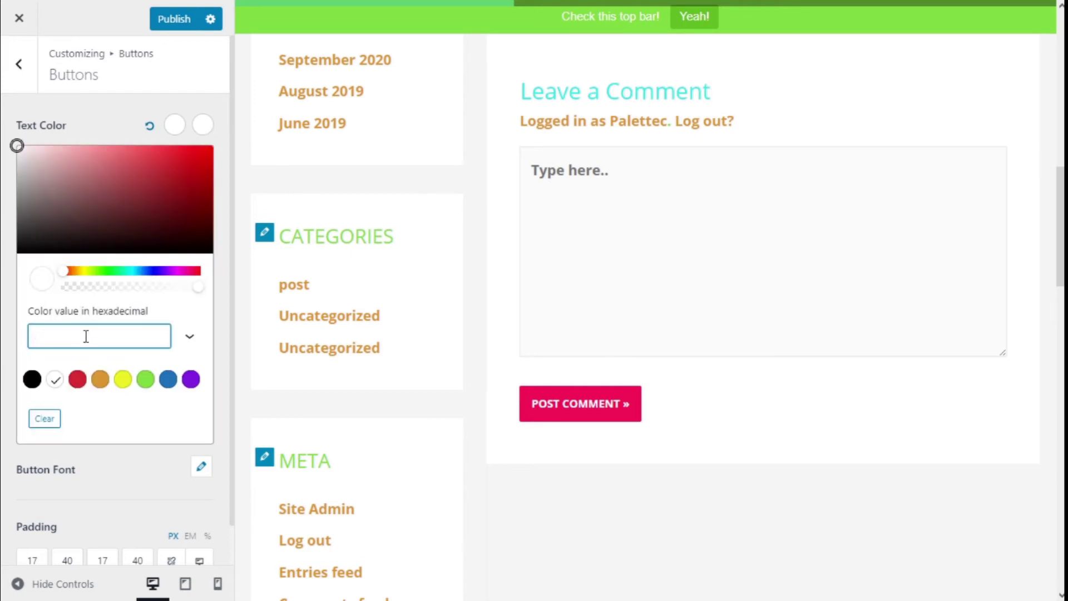
{"action": "key", "text": "ctrl+v"}
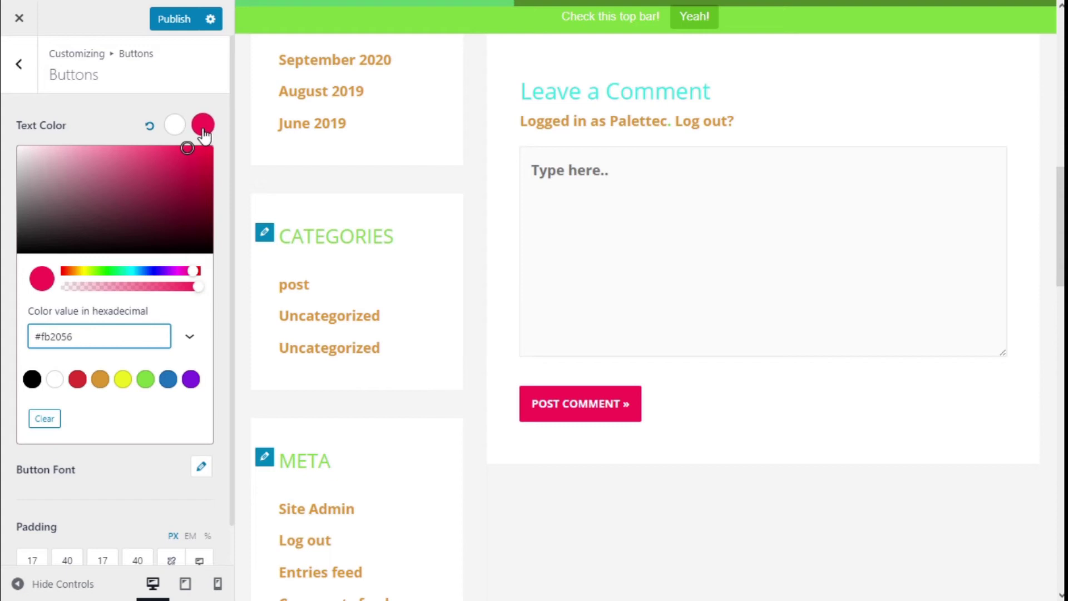
{"action": "left_click", "coordinate": [148, 126]}
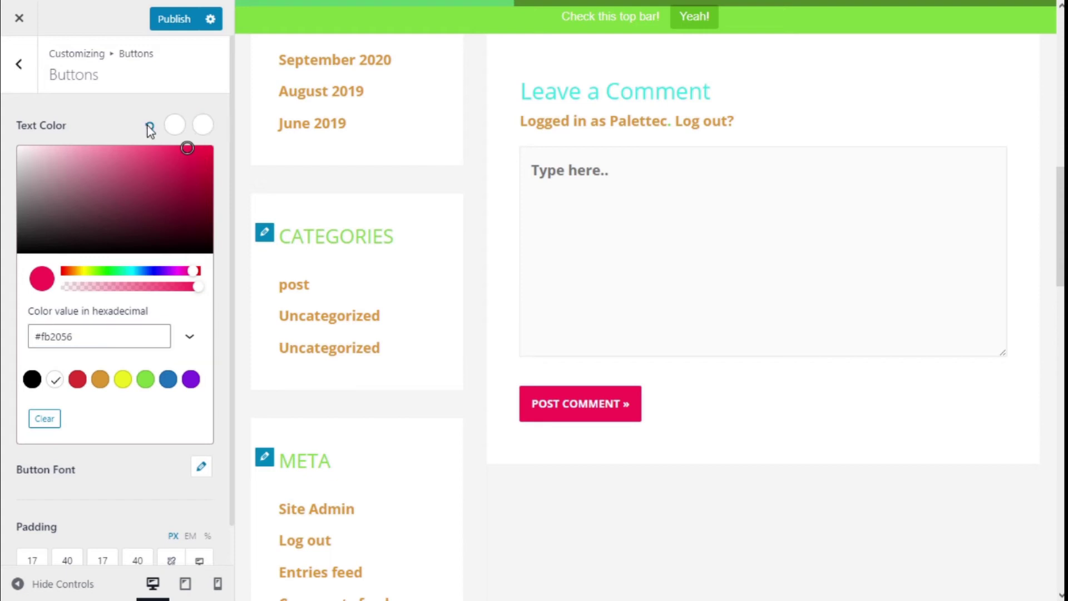
{"action": "left_click", "coordinate": [92, 337]}
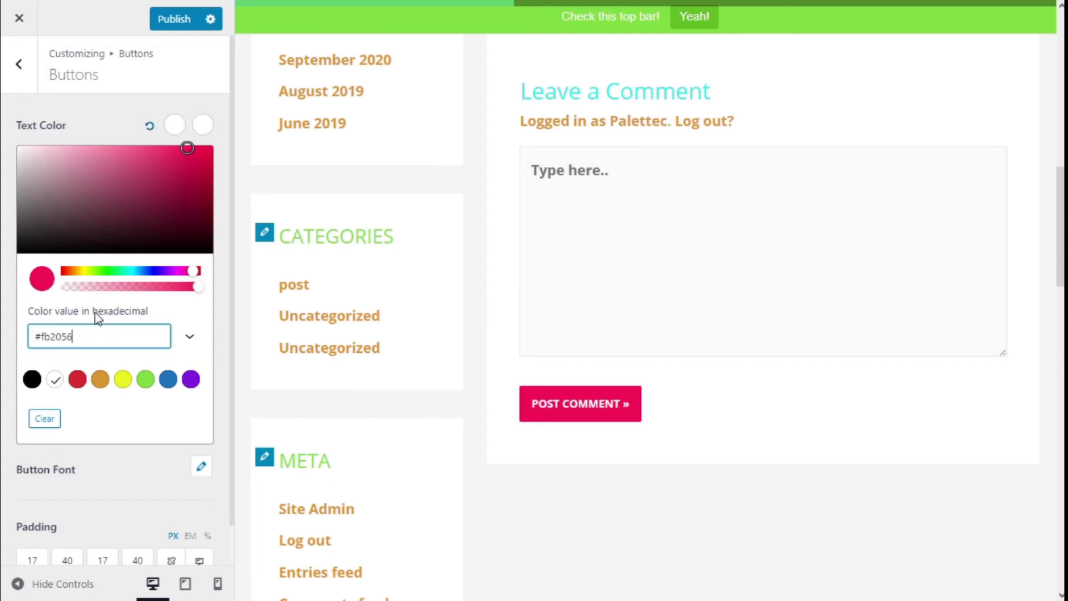
{"action": "key", "text": "ctrl+v"}
{"action": "key", "text": "Return"}
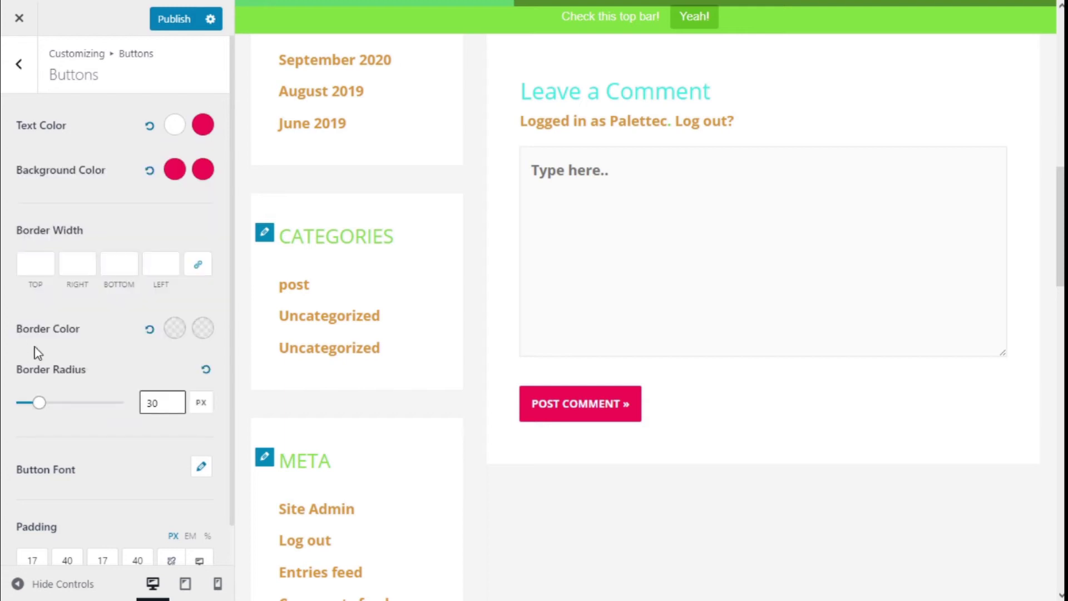
{"action": "left_click", "coordinate": [203, 169]}
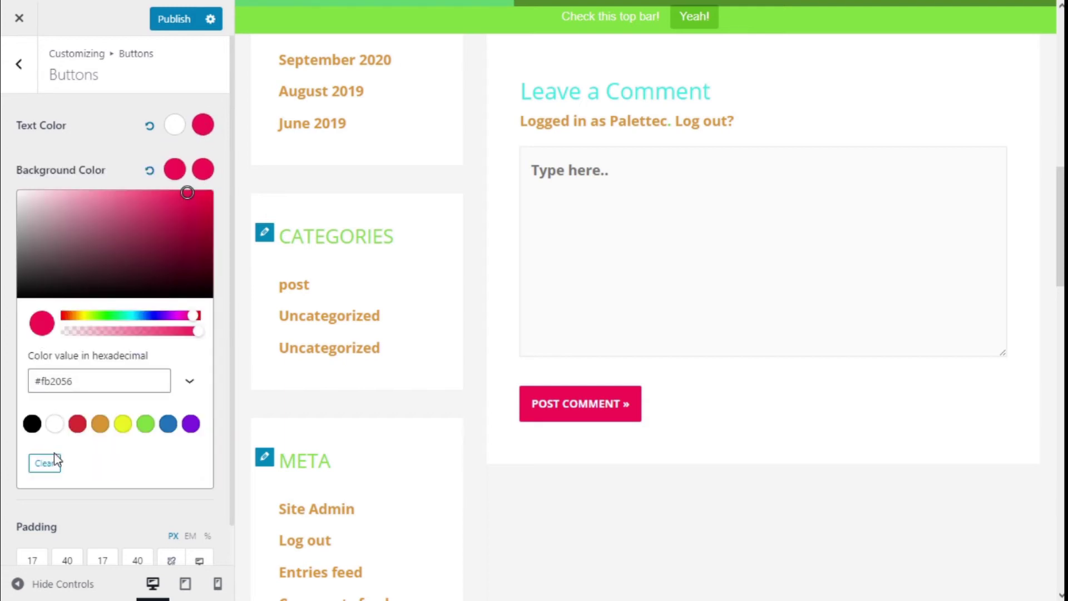
Set the button hover background to the white swatch and close the picker.
{"action": "left_click", "coordinate": [55, 427]}
{"action": "left_click", "coordinate": [86, 169]}
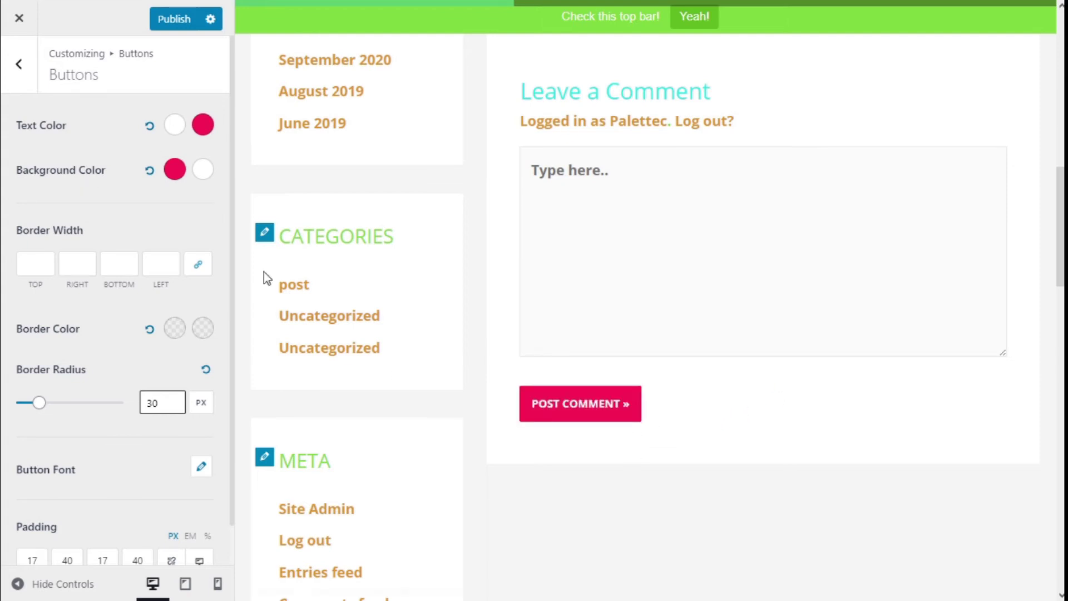
{"action": "scroll", "coordinate": [158, 179], "scroll_direction": "down", "scroll_amount": 1}
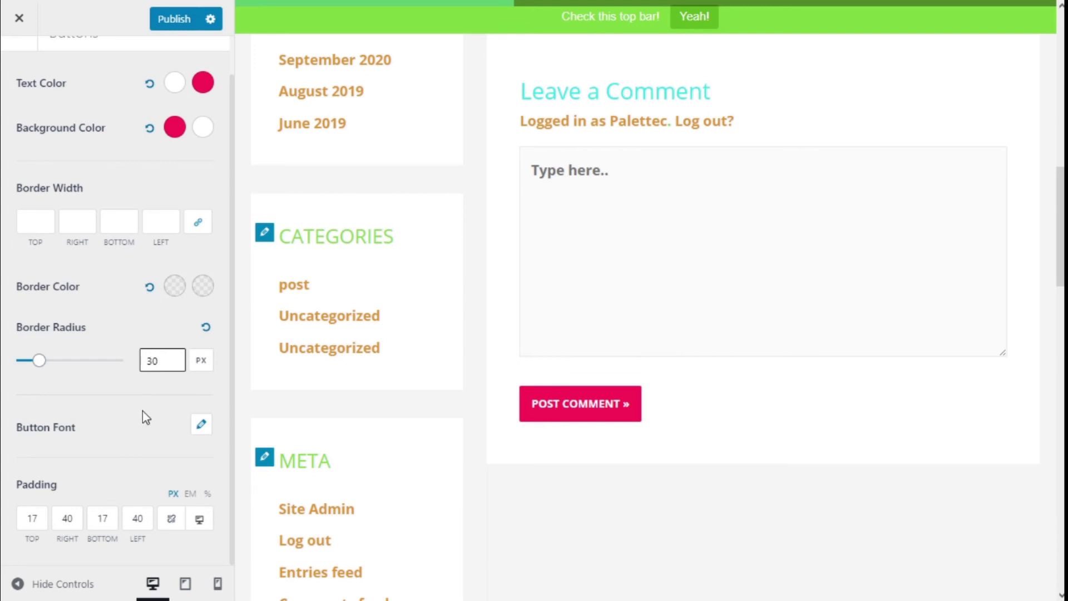
{"action": "left_click", "coordinate": [201, 427]}
{"action": "scroll", "coordinate": [173, 370], "scroll_direction": "down", "scroll_amount": 1}
{"action": "scroll", "coordinate": [174, 370], "scroll_direction": "down", "scroll_amount": 2}
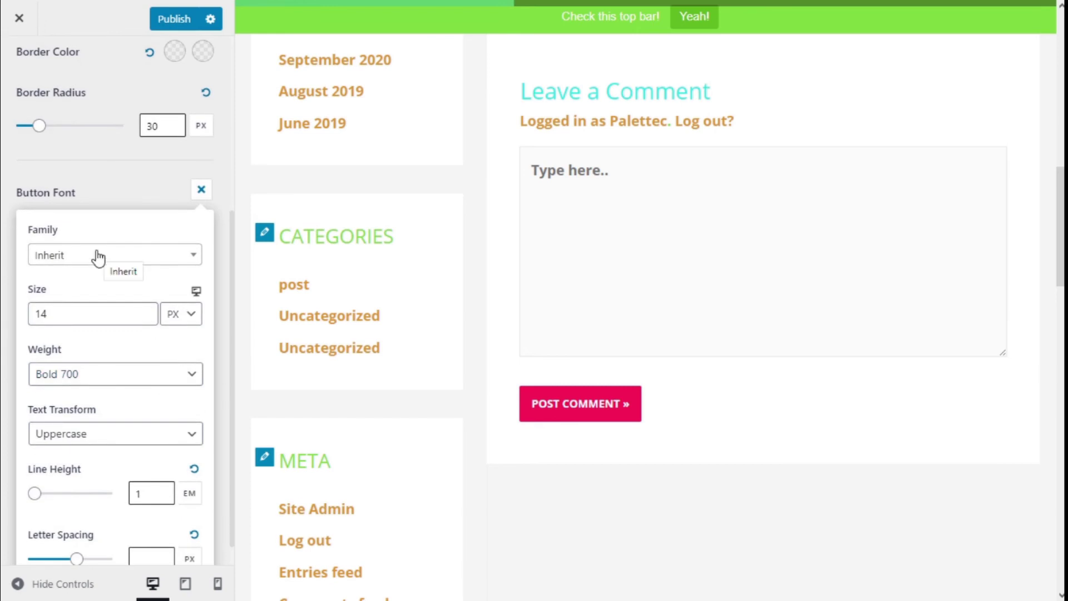
{"action": "mouse_move", "coordinate": [88, 315]}
{"action": "left_click", "coordinate": [120, 381]}
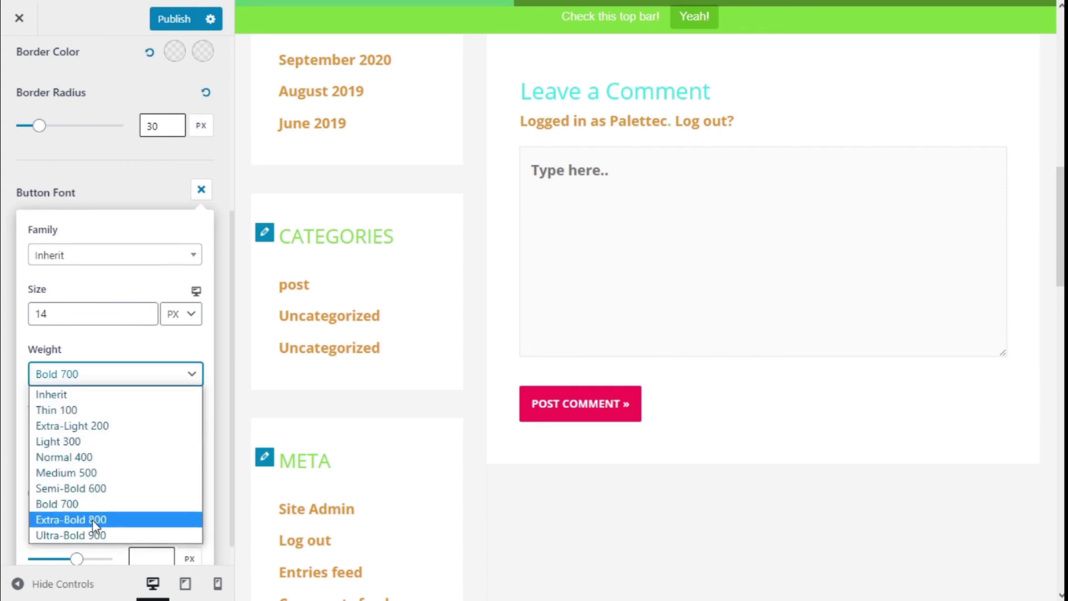
{"action": "left_click", "coordinate": [102, 339]}
{"action": "scroll", "coordinate": [106, 384], "scroll_direction": "down", "scroll_amount": 1}
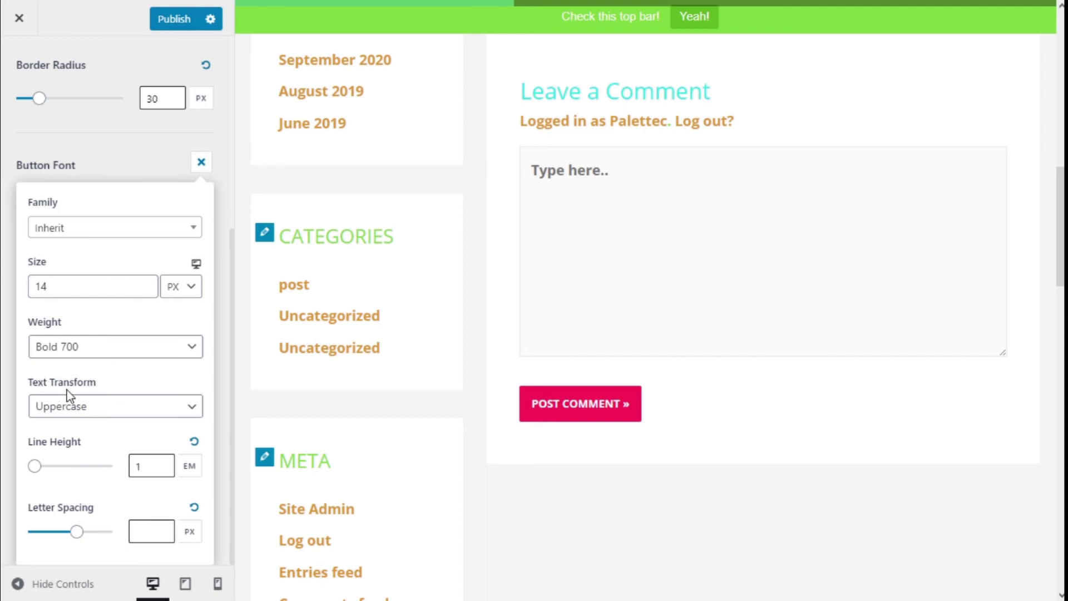
{"action": "left_click", "coordinate": [87, 415]}
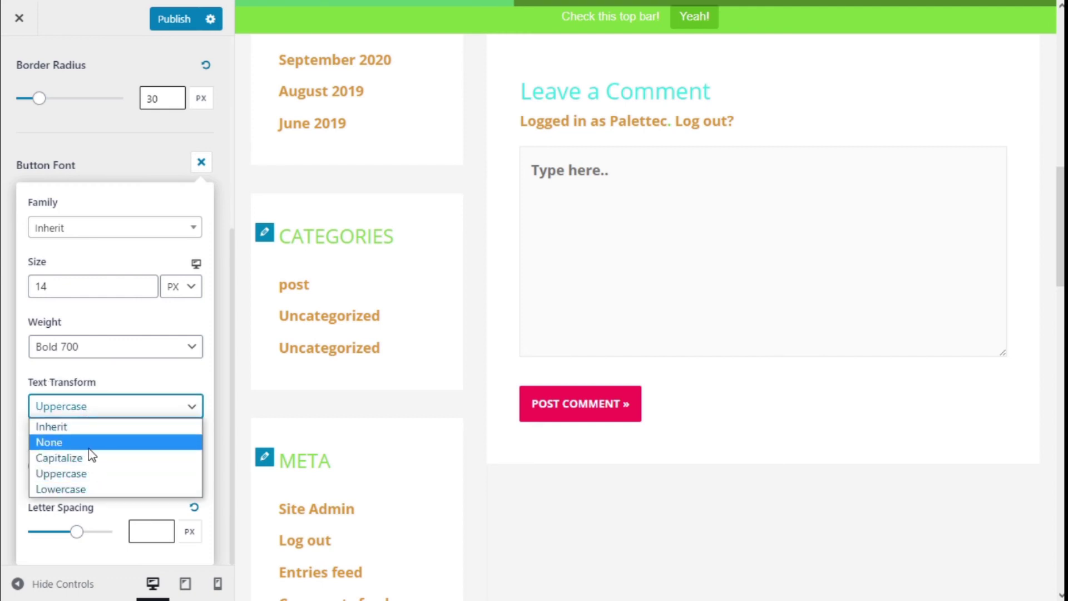
{"action": "left_click", "coordinate": [130, 374]}
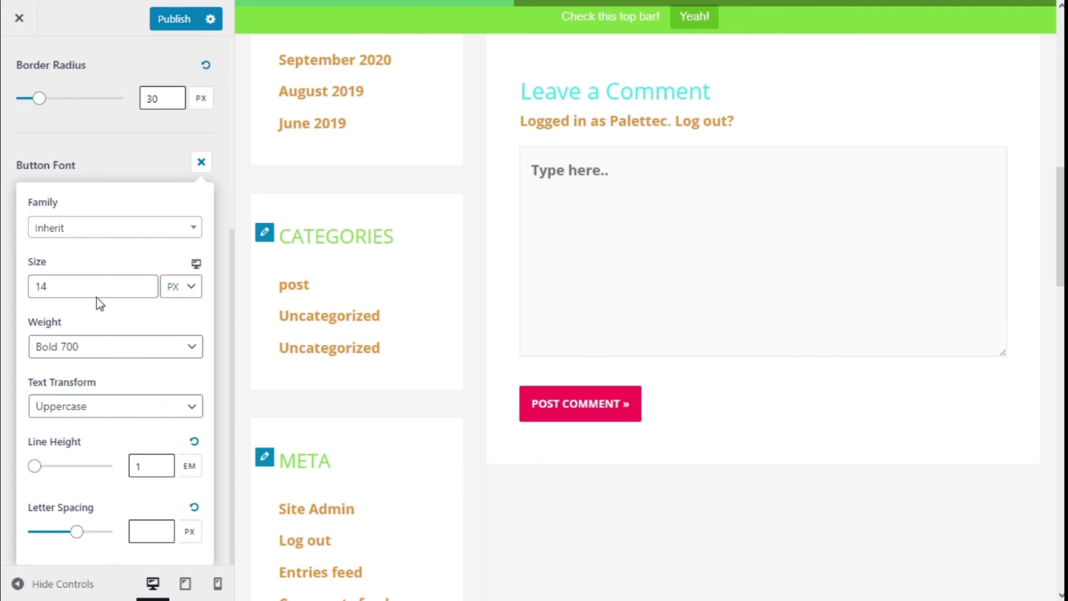
{"action": "left_click", "coordinate": [138, 168]}
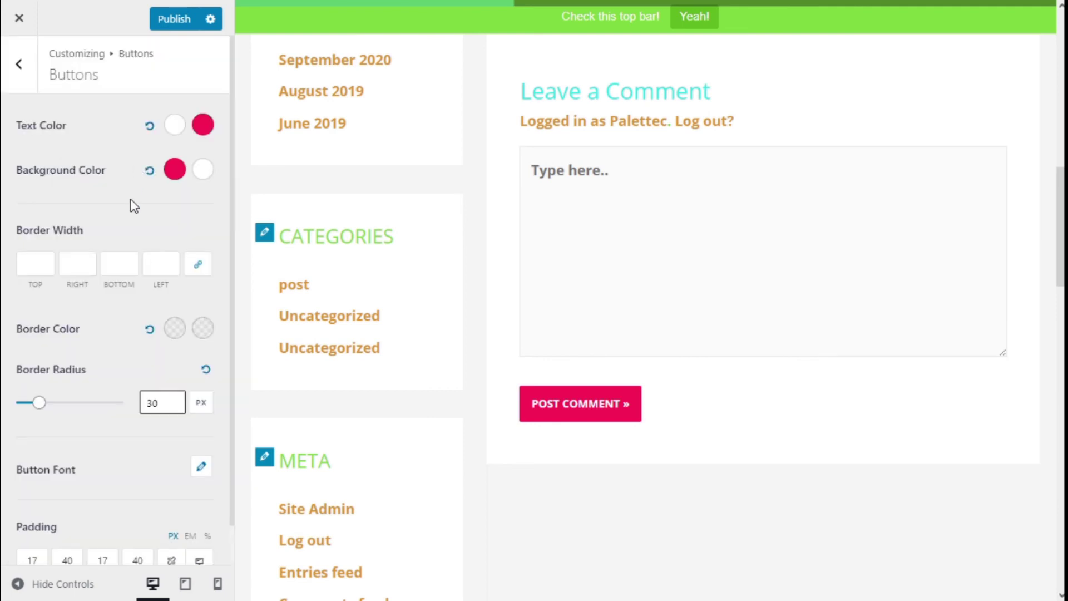
{"action": "scroll", "coordinate": [134, 251], "scroll_direction": "down", "scroll_amount": 1}
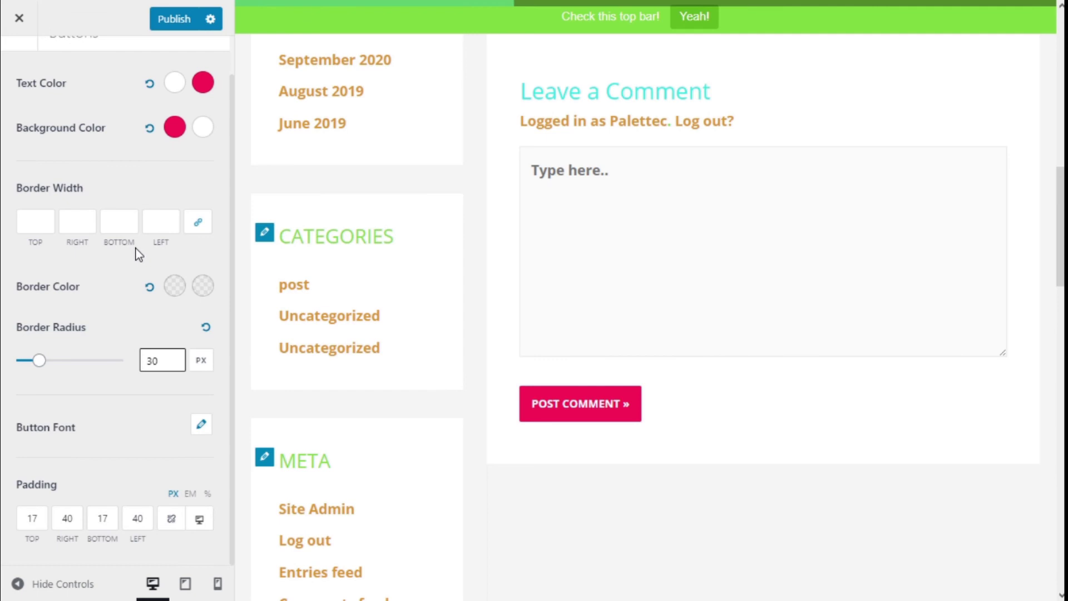
{"action": "left_click", "coordinate": [38, 517]}
{"action": "scroll", "coordinate": [87, 505], "scroll_direction": "up", "scroll_amount": 1}
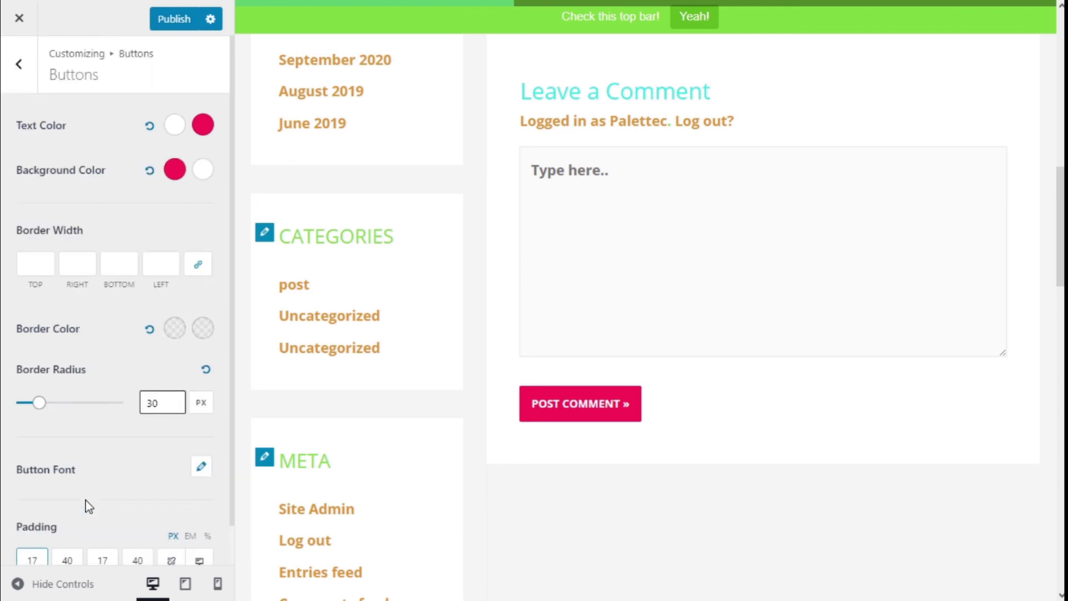
{"action": "left_click", "coordinate": [168, 22]}
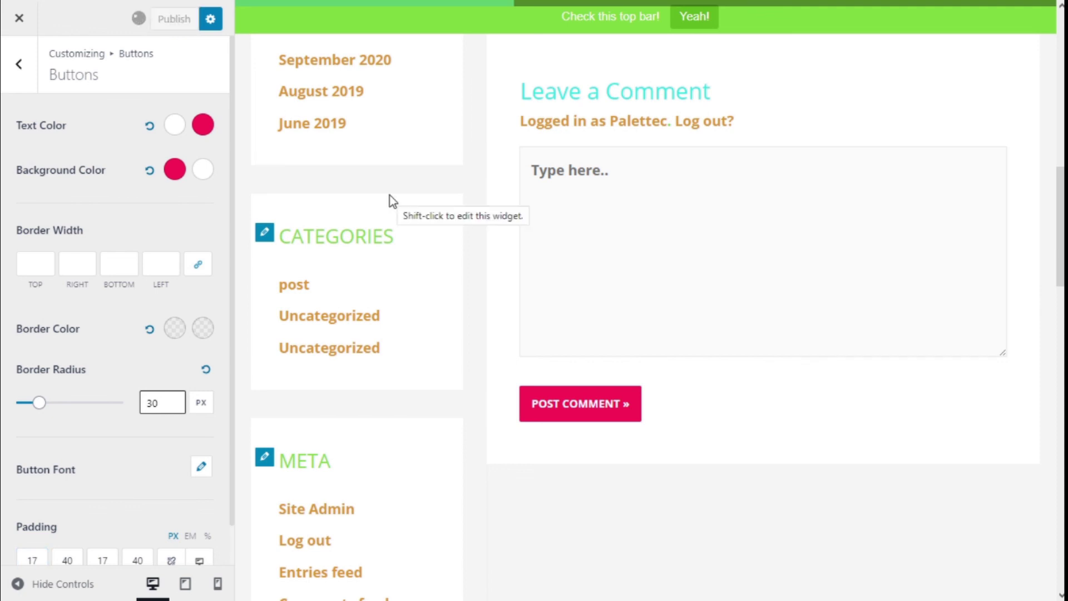